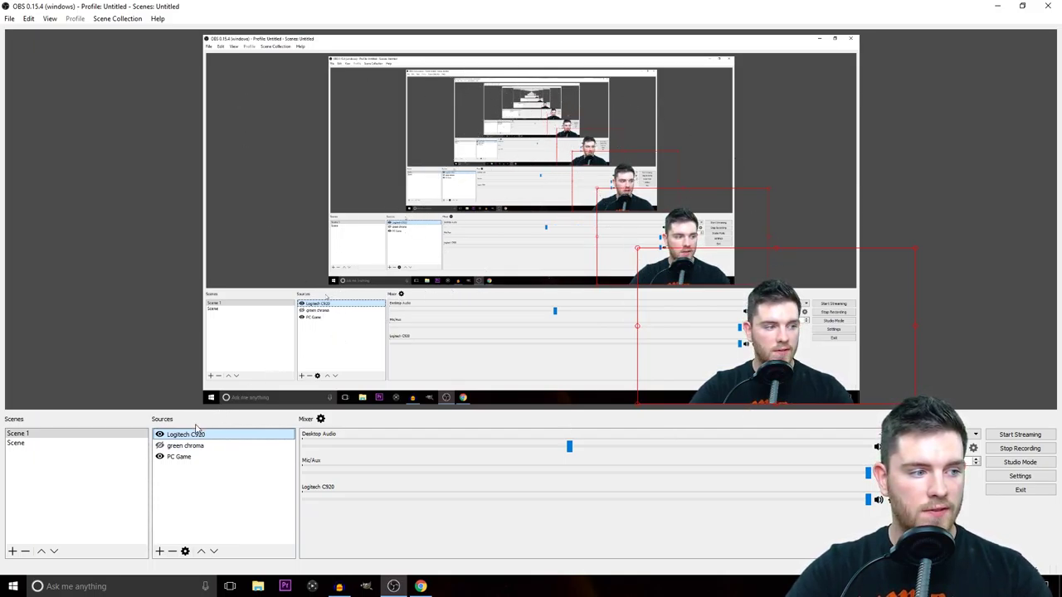
Turn the Chroma Key filter of the Logitech C920 source off and back on, comparing the webcam image with and without keying.
{"action": "right_click", "coordinate": [195, 433]}
{"action": "left_click", "coordinate": [214, 413]}
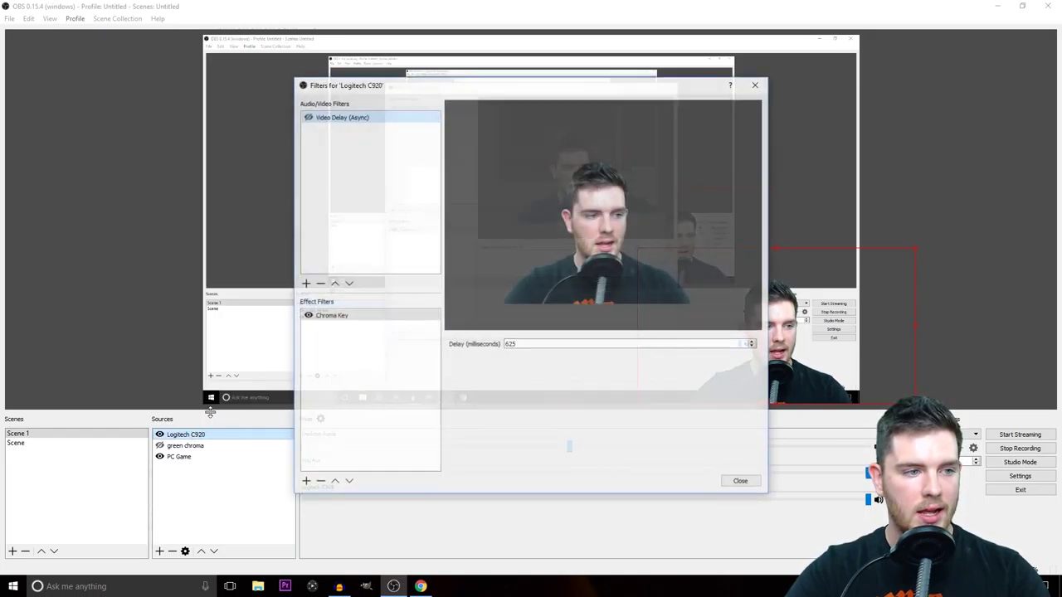
{"action": "left_click", "coordinate": [307, 316]}
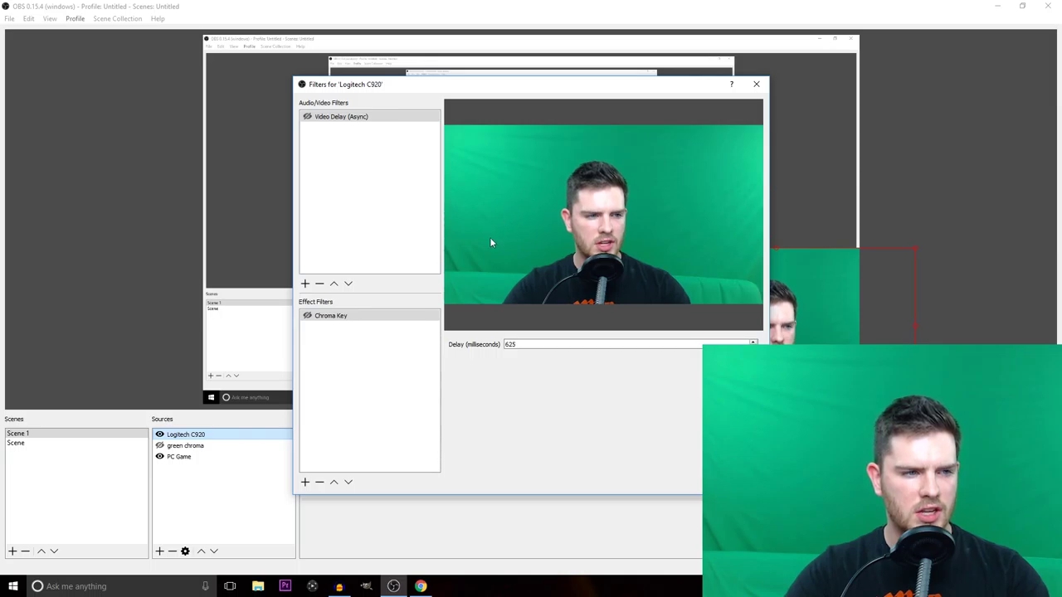
{"action": "left_click_drag", "start_coordinate": [557, 85], "coordinate": [310, 61]}
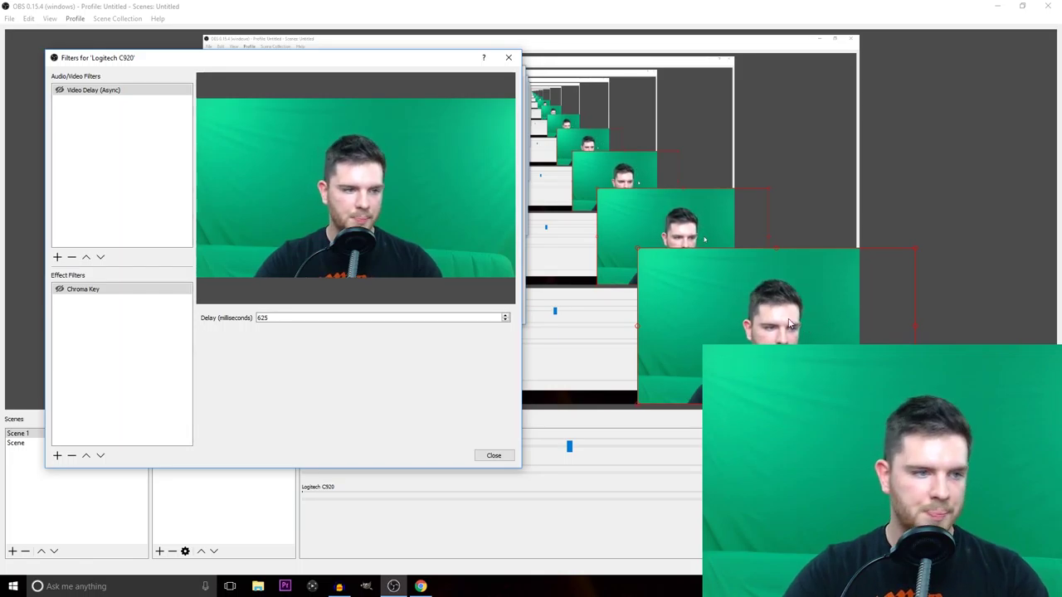
{"action": "left_click", "coordinate": [59, 288]}
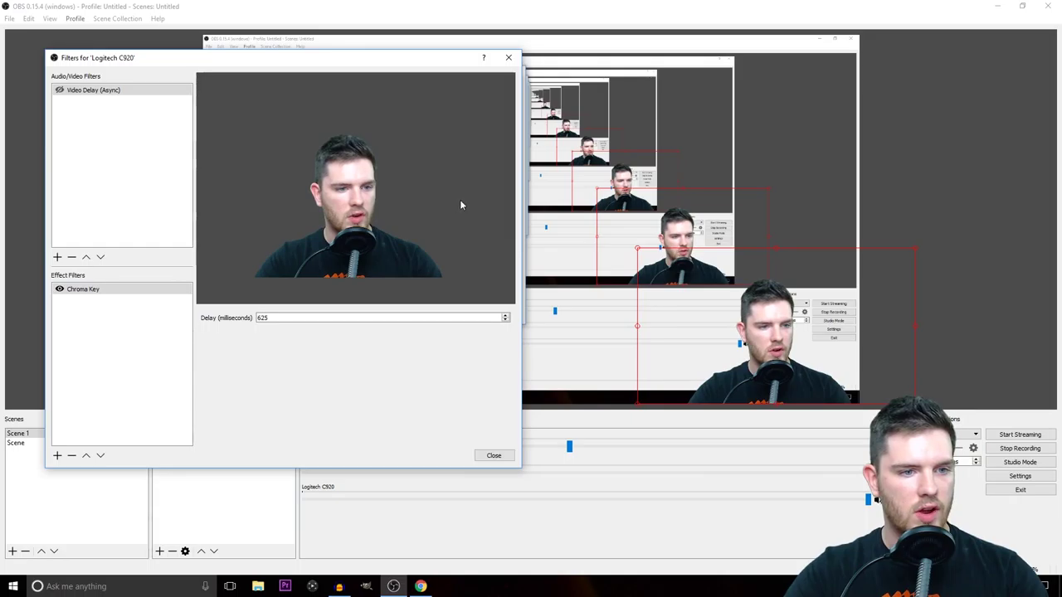
{"action": "left_click", "coordinate": [509, 58]}
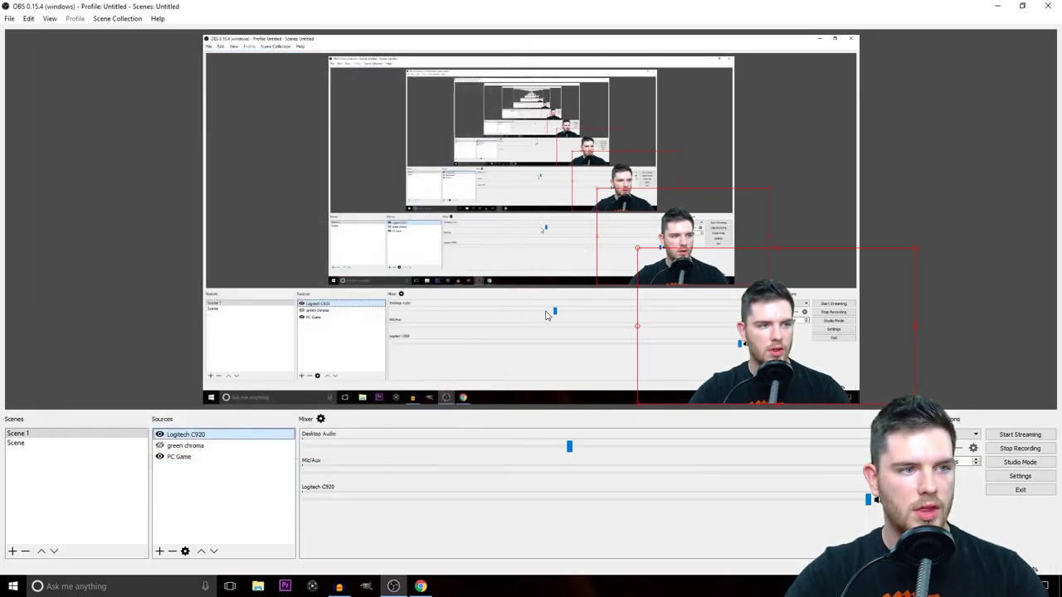
Move the webcam overlay to the canvas's upper-left corner, enlarge it to fill the canvas, and shrink it into the lower-right corner.
{"action": "left_click_drag", "start_coordinate": [710, 320], "coordinate": [316, 125]}
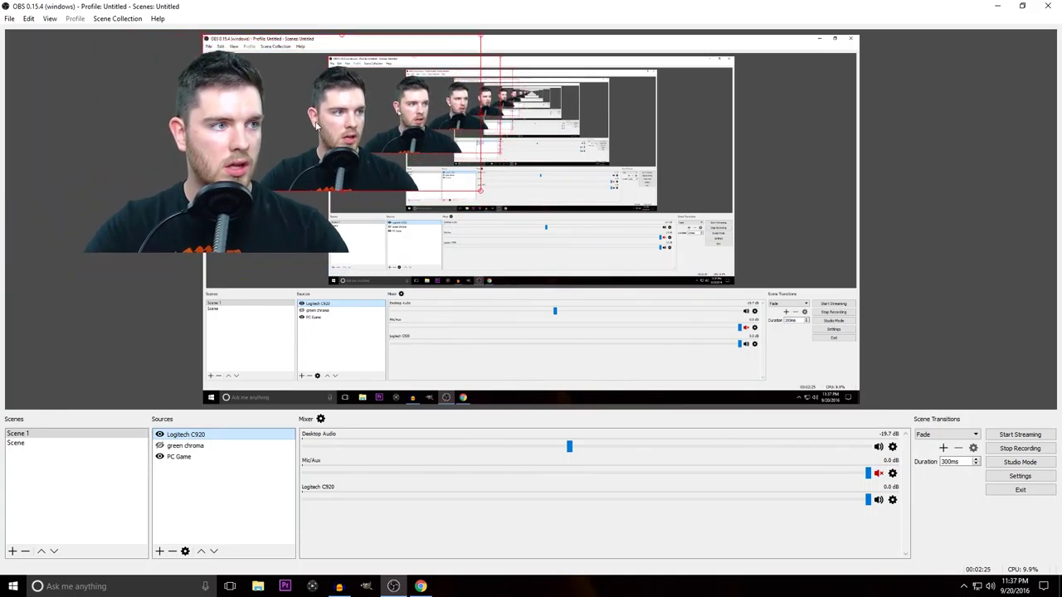
{"action": "left_click_drag", "start_coordinate": [480, 191], "coordinate": [858, 403]}
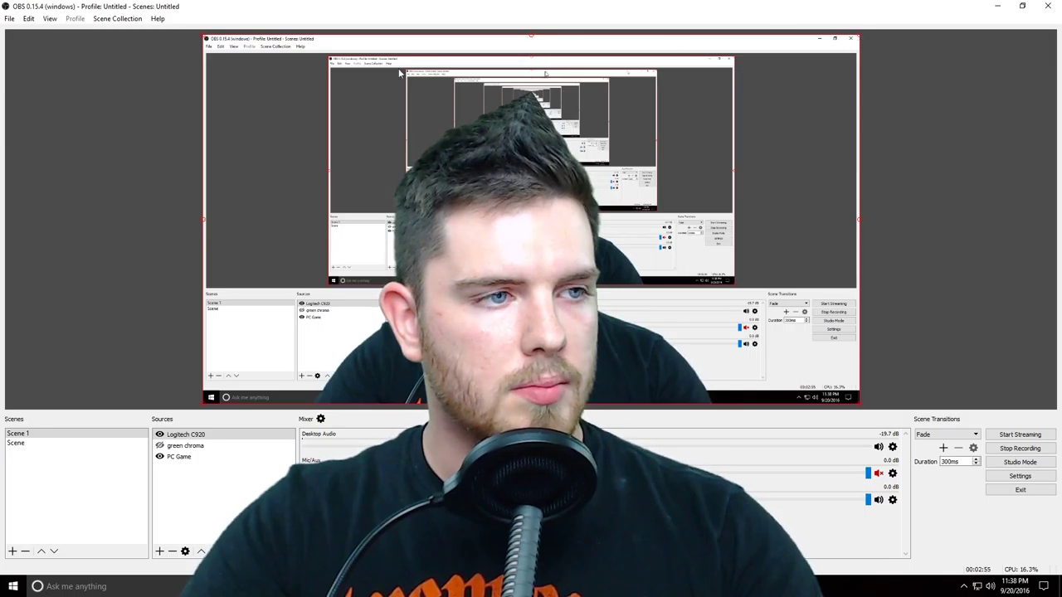
{"action": "left_click_drag", "start_coordinate": [203, 35], "coordinate": [738, 285]}
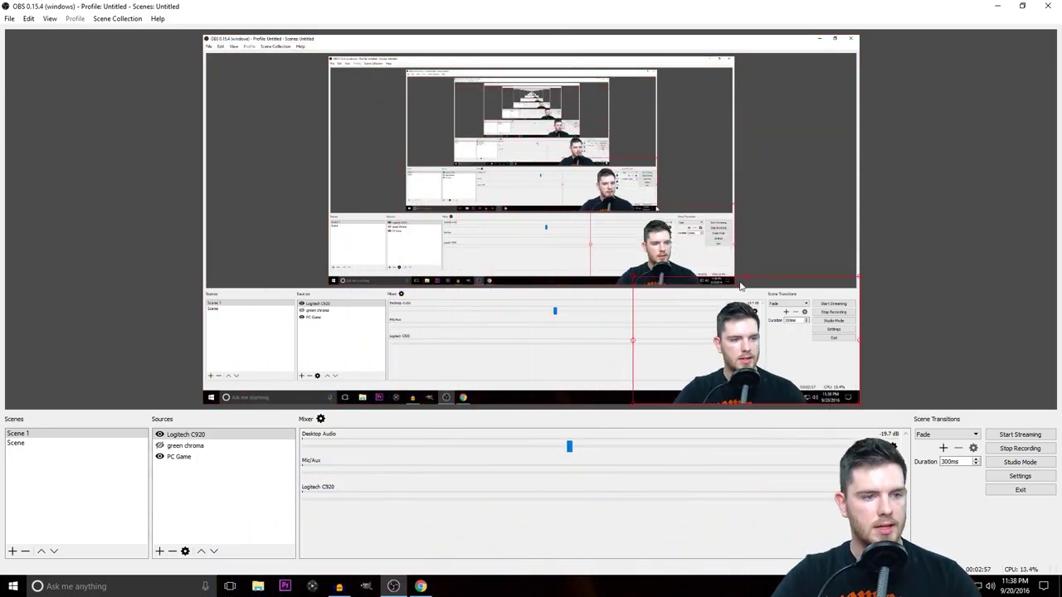
Minimize OBS, switch to GIMP and create a new 1920 x 1080 px image.
{"action": "left_click", "coordinate": [997, 8]}
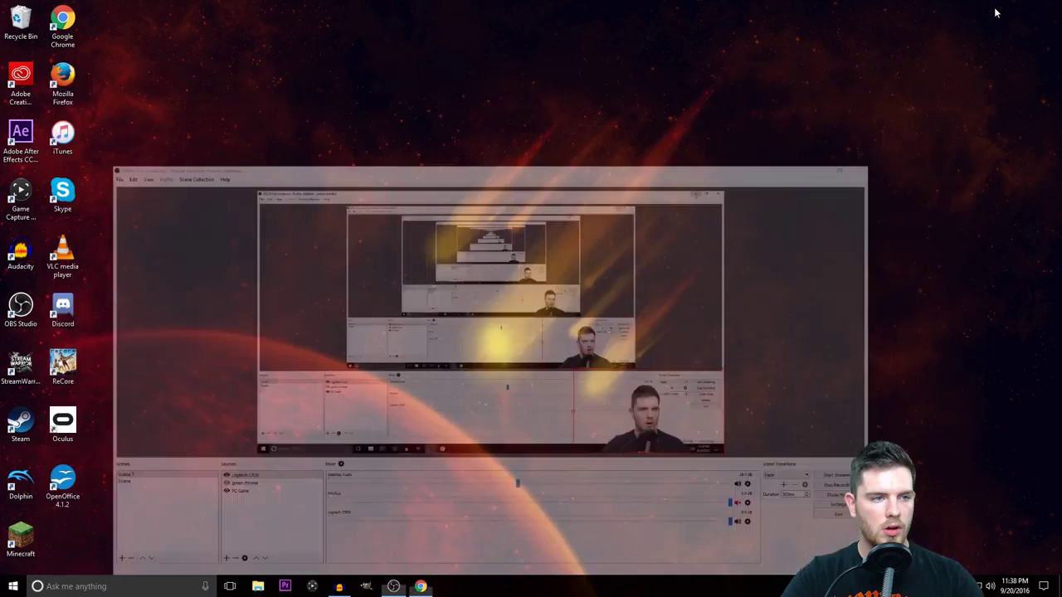
{"action": "left_click", "coordinate": [366, 586]}
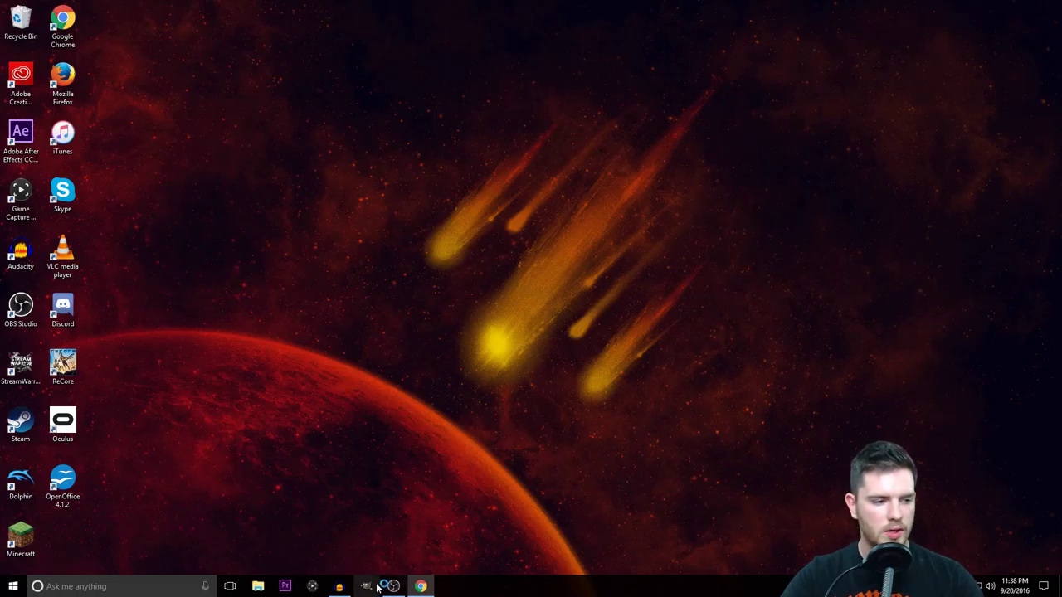
{"action": "left_click", "coordinate": [393, 587]}
{"action": "left_click", "coordinate": [393, 586]}
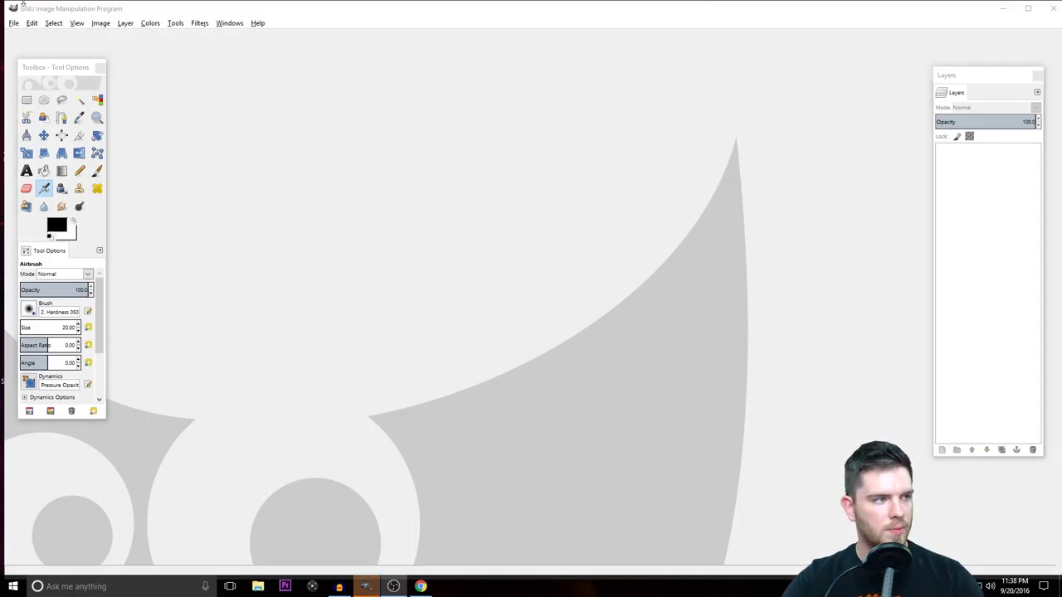
{"action": "left_click", "coordinate": [14, 22]}
{"action": "left_click", "coordinate": [30, 36]}
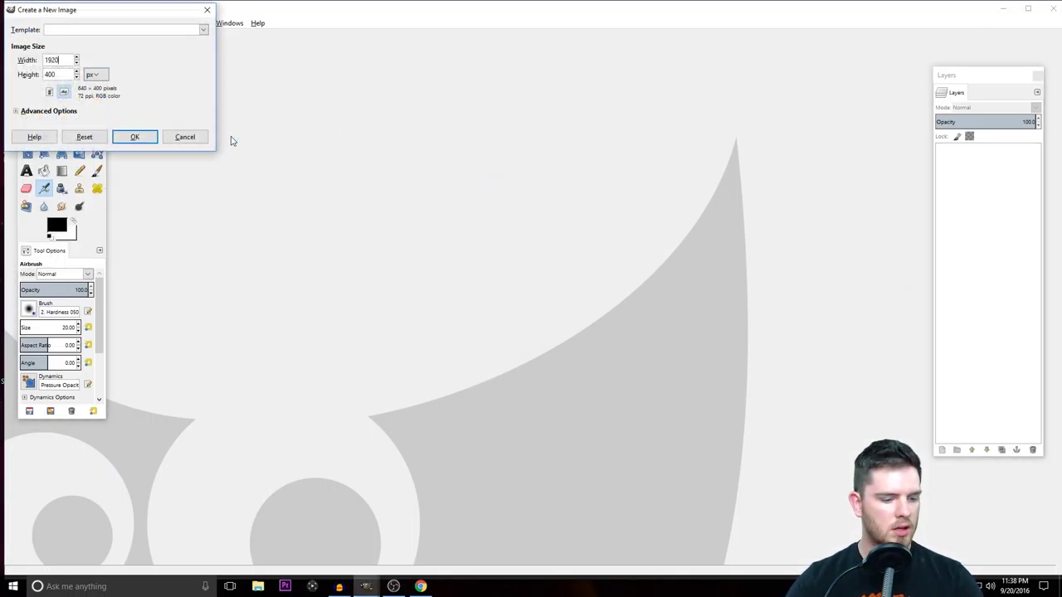
{"action": "key", "text": "Return"}
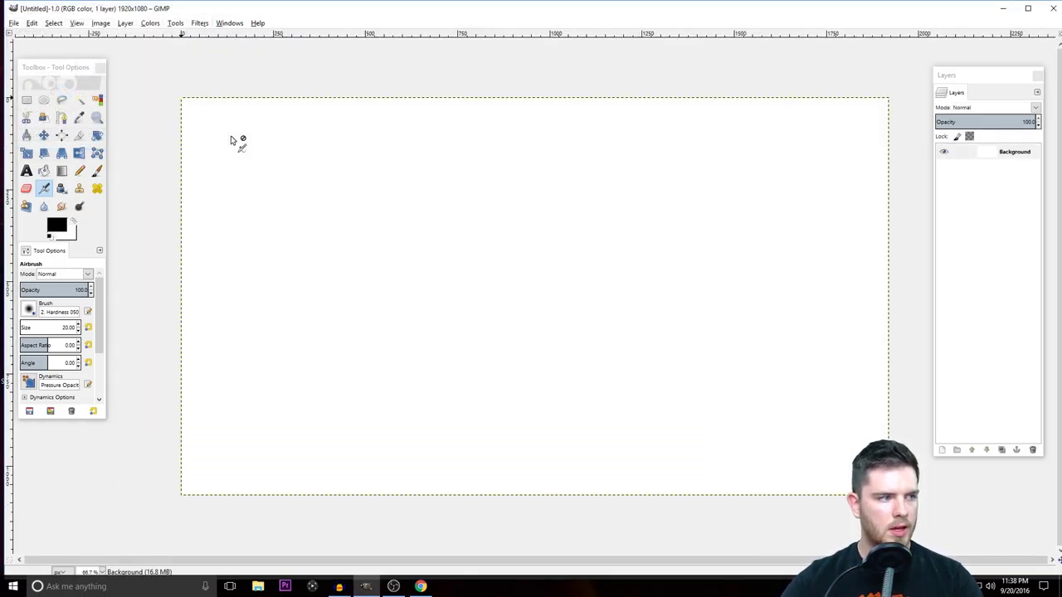
Fill the entire canvas with pure green (00ff00) using Bucket Fill, and open and cancel the image export.
{"action": "left_click", "coordinate": [44, 171]}
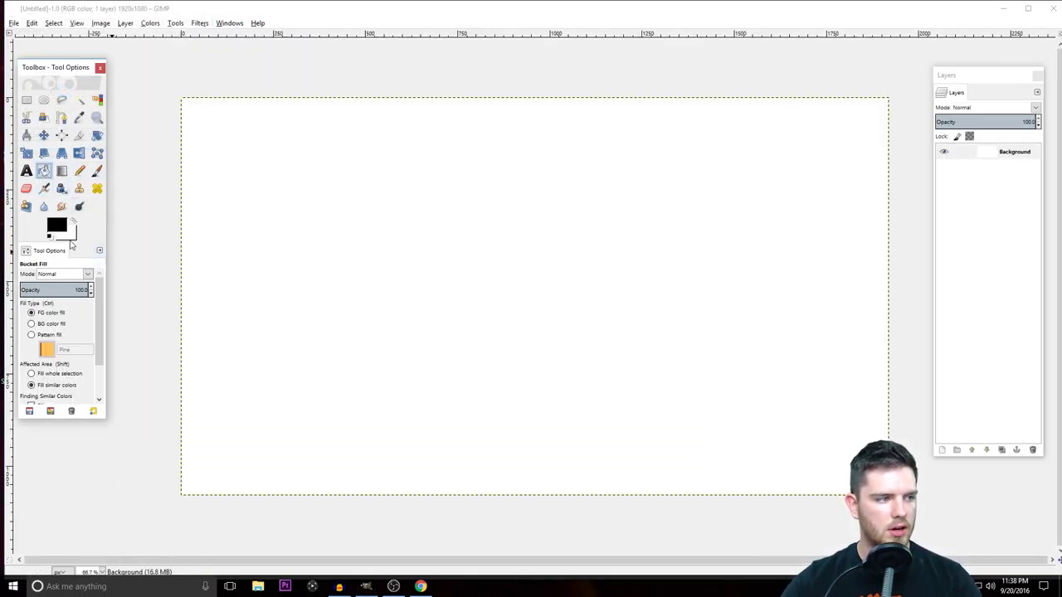
{"action": "left_click", "coordinate": [64, 229]}
{"action": "left_click", "coordinate": [137, 236]}
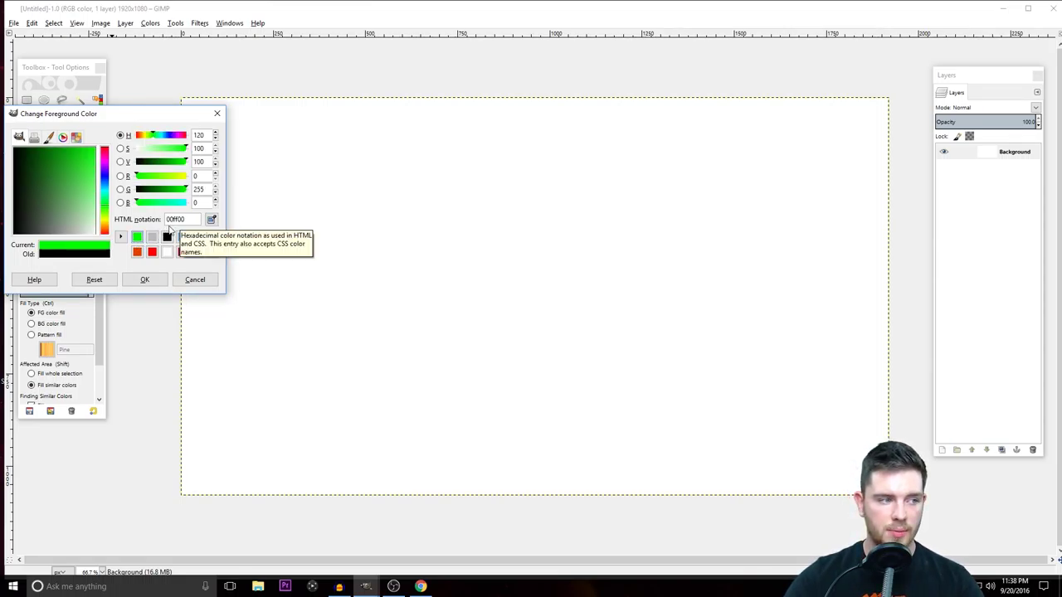
{"action": "left_click", "coordinate": [144, 280]}
{"action": "left_click", "coordinate": [373, 282]}
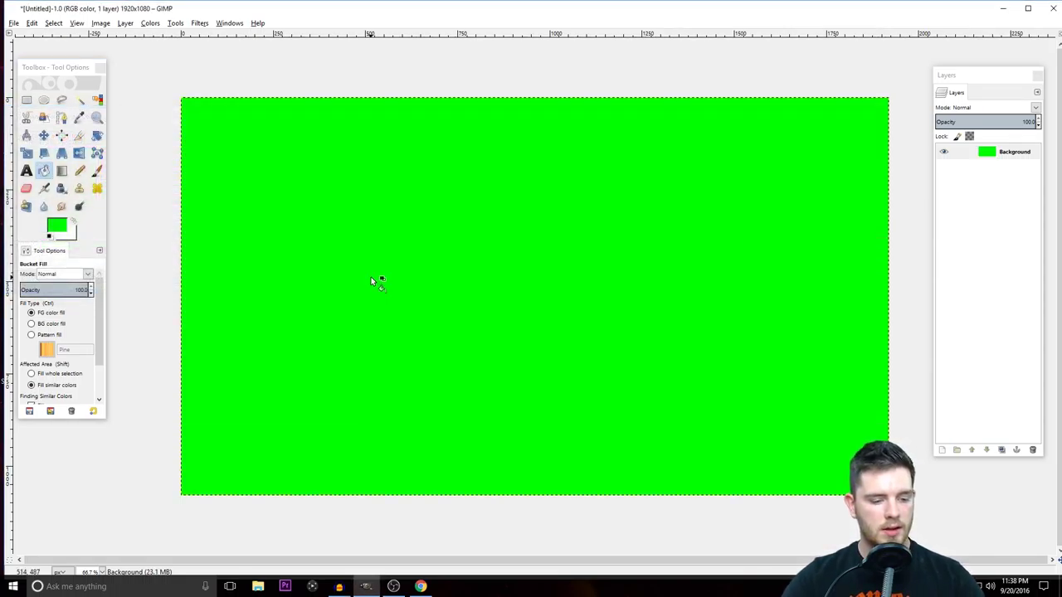
{"action": "key", "text": "ctrl+shift+e"}
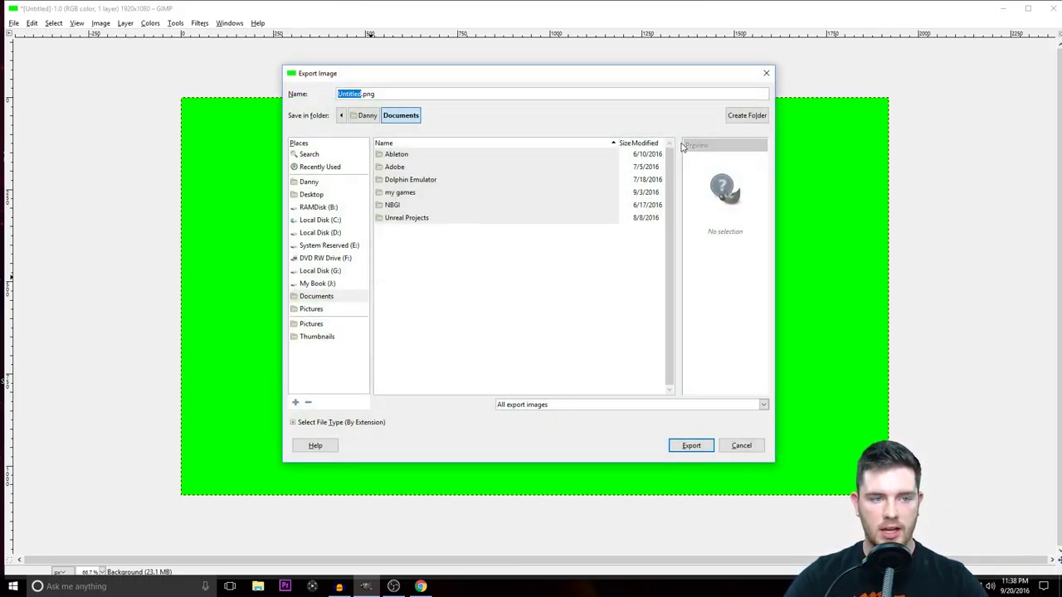
{"action": "left_click", "coordinate": [765, 75]}
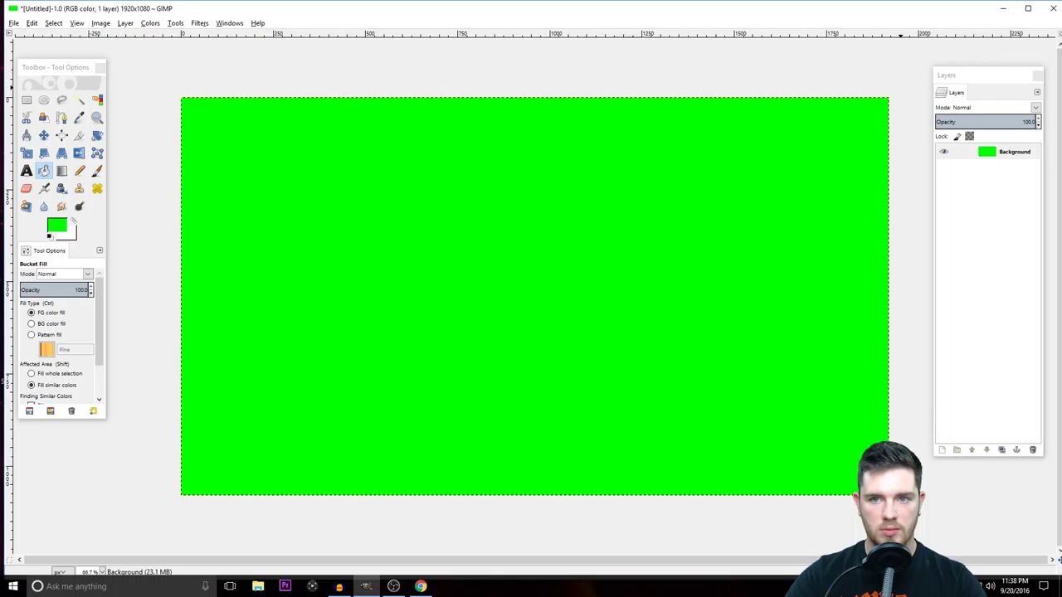
Switch to OBS and look through the existing image sources, including green chroma, available for adding to Scene 1.
{"action": "key", "text": "alt+Tab"}
{"action": "left_click_drag", "start_coordinate": [358, 59], "coordinate": [224, 30]}
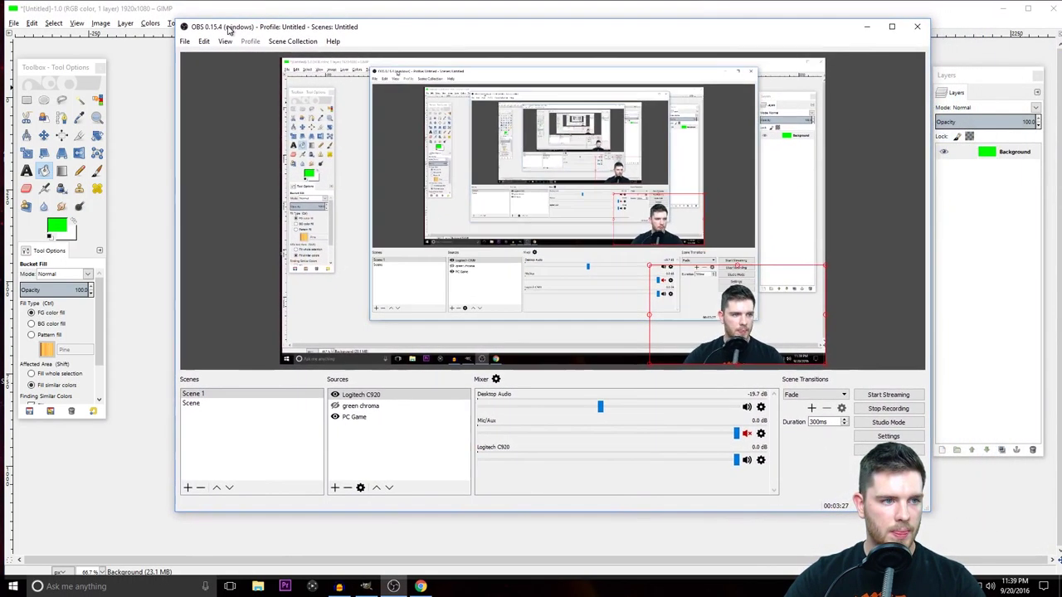
{"action": "right_click", "coordinate": [385, 448]}
{"action": "mouse_move", "coordinate": [386, 445]}
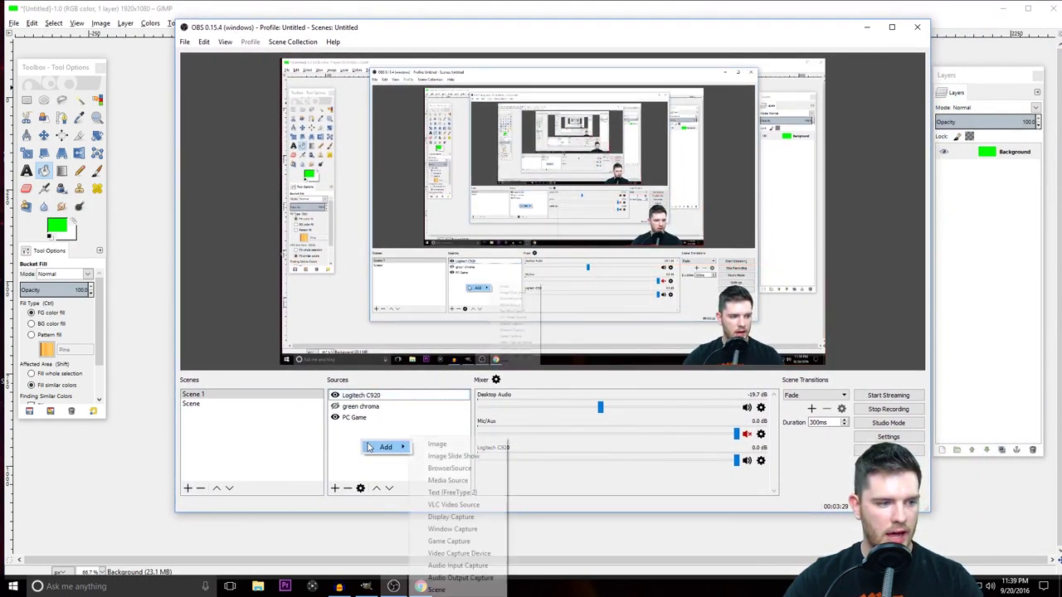
{"action": "left_click", "coordinate": [421, 448]}
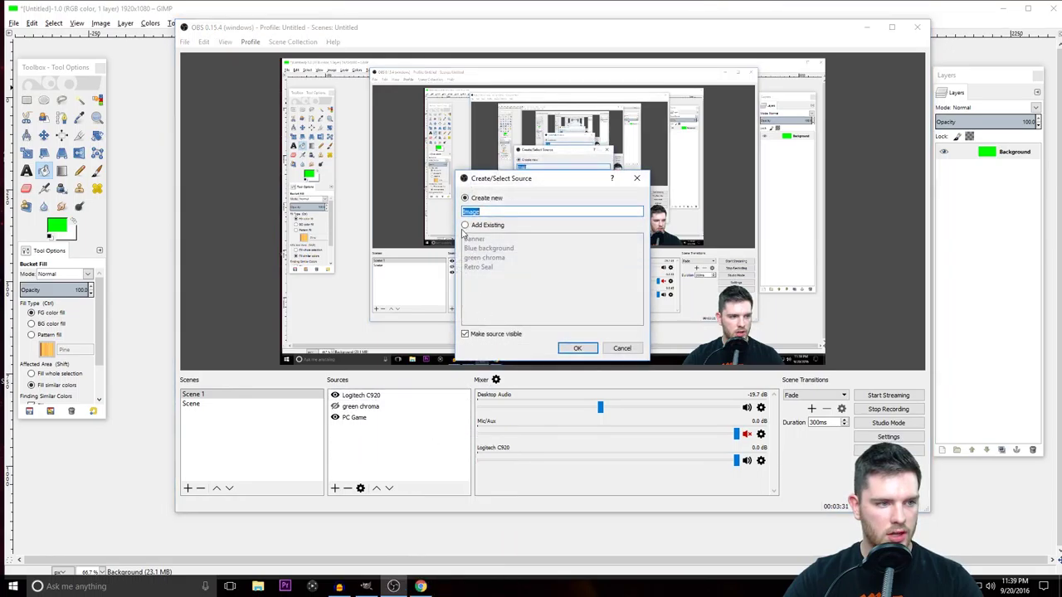
{"action": "left_click", "coordinate": [465, 226]}
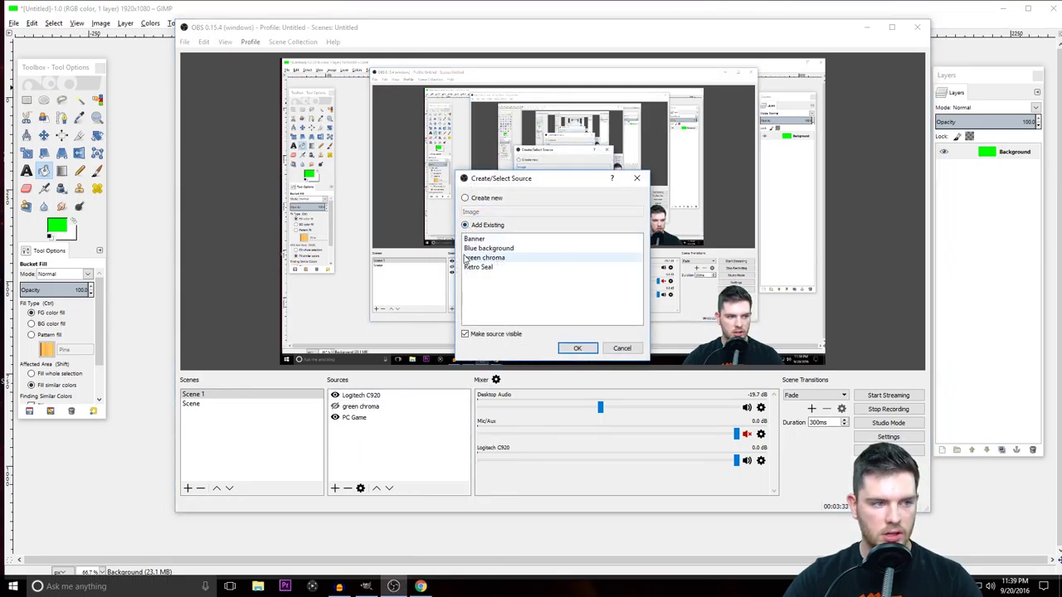
{"action": "left_click", "coordinate": [499, 259]}
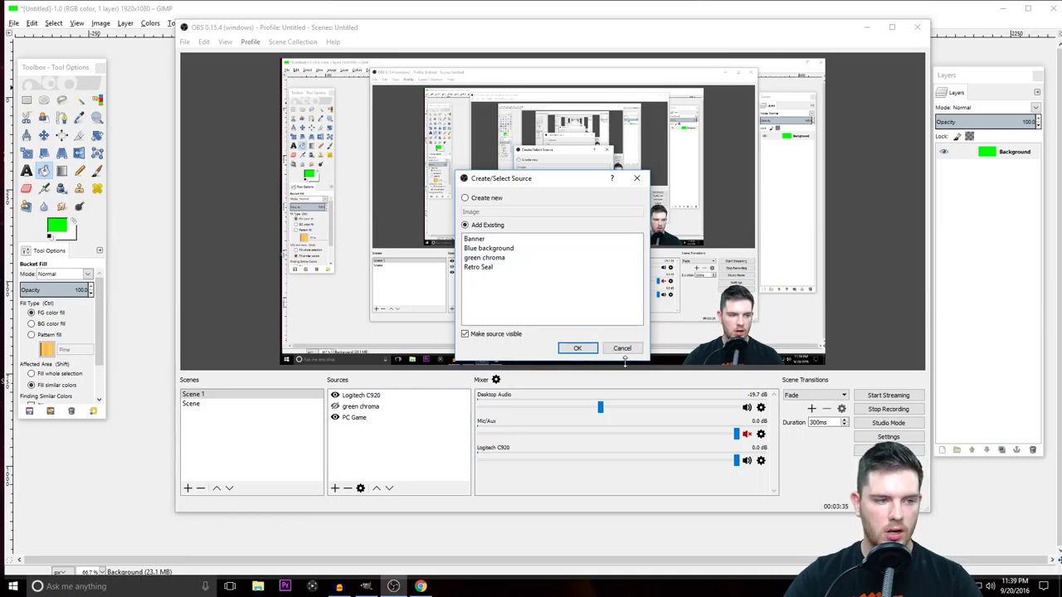
{"action": "left_click", "coordinate": [577, 348]}
Show the green chroma image behind the webcam in Scene 1 and hide it again.
{"action": "left_click", "coordinate": [391, 408]}
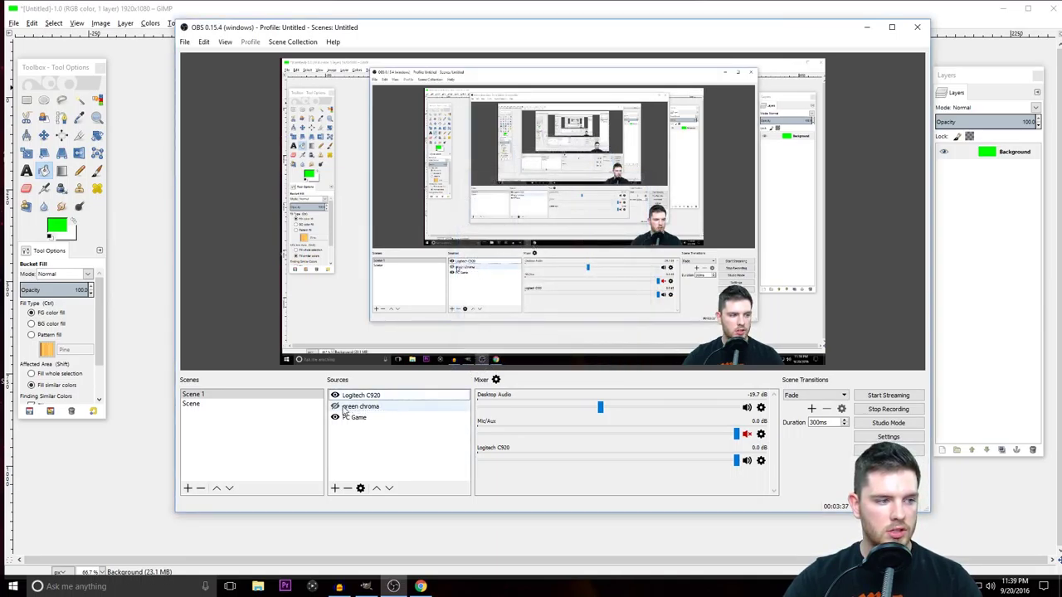
{"action": "left_click", "coordinate": [334, 407]}
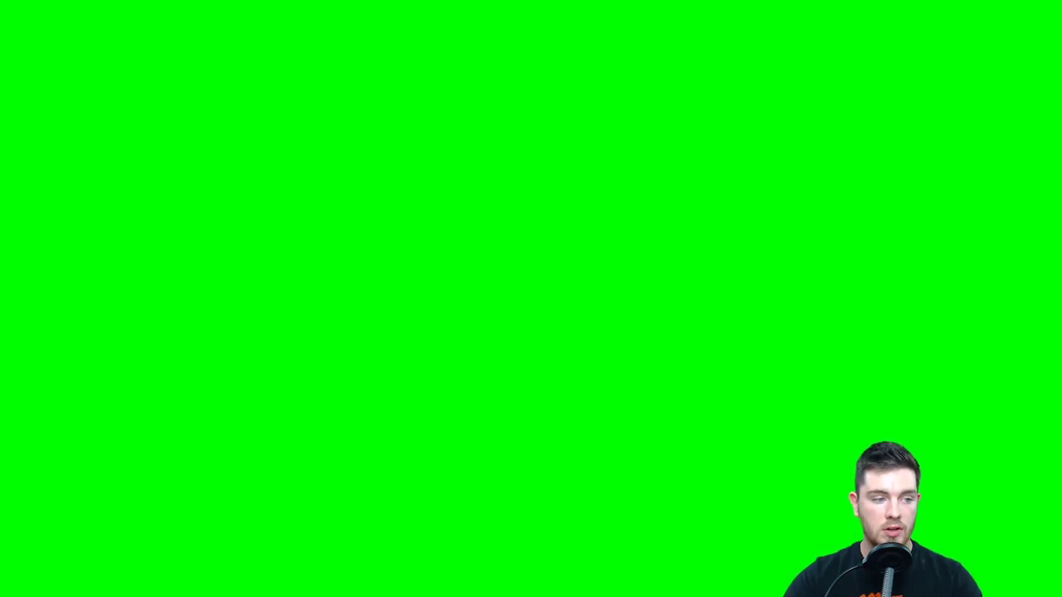
{"action": "left_click", "coordinate": [335, 406]}
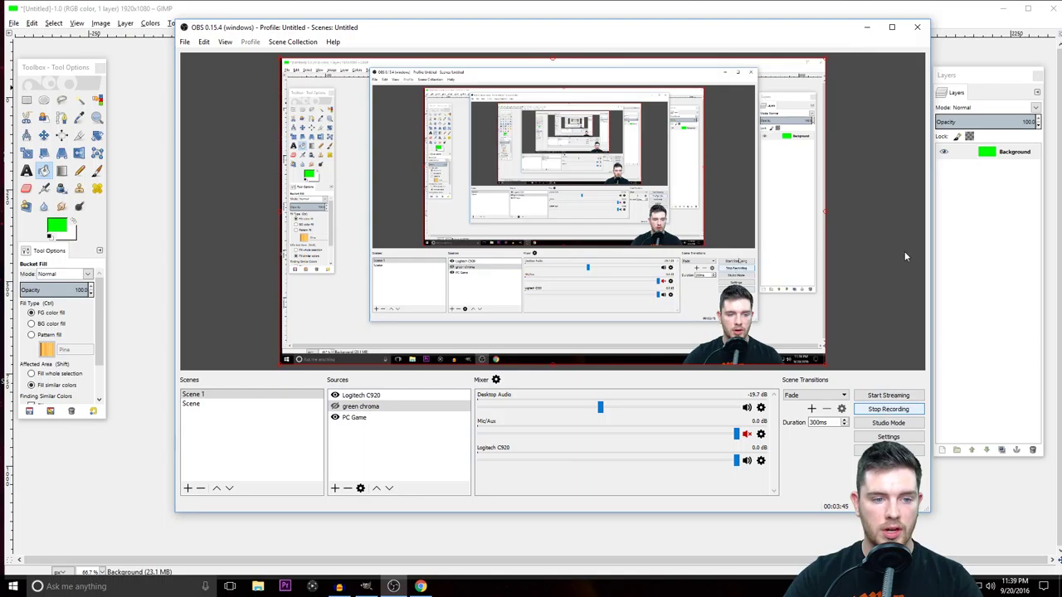
Minimize OBS and GIMP, switch to Adobe Premiere Pro and open the Untitled project.
{"action": "left_click", "coordinate": [867, 28]}
{"action": "left_click", "coordinate": [1003, 8]}
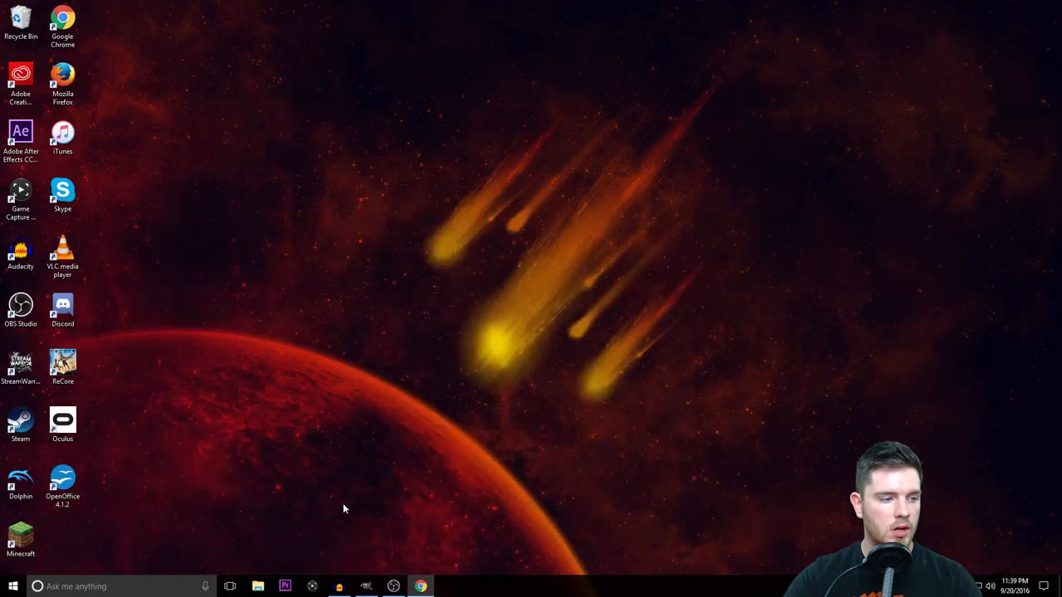
{"action": "left_click", "coordinate": [284, 585]}
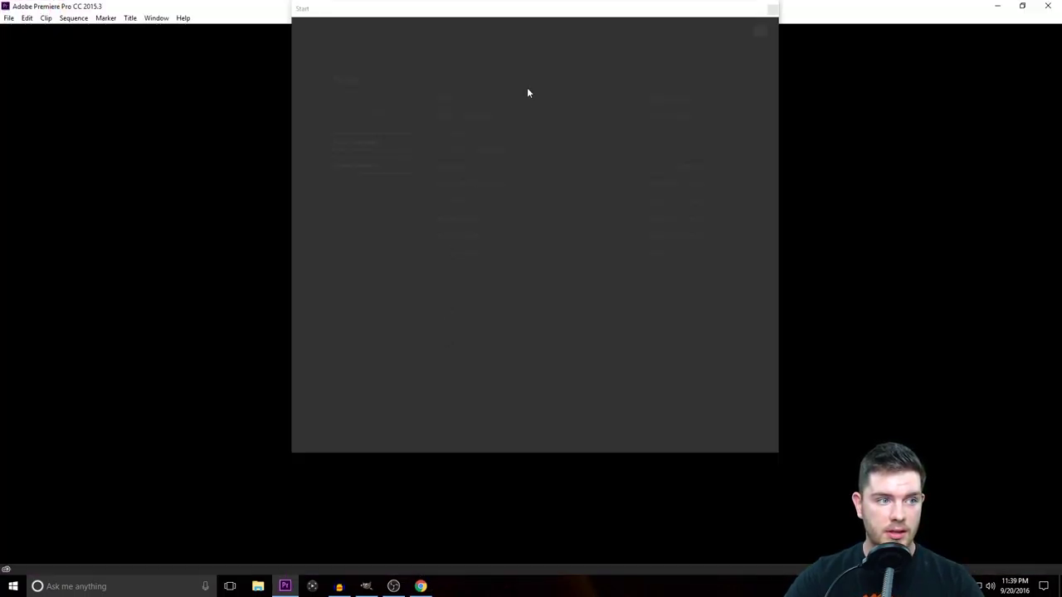
{"action": "left_click_drag", "start_coordinate": [572, 12], "coordinate": [585, 51]}
{"action": "left_click", "coordinate": [494, 145]}
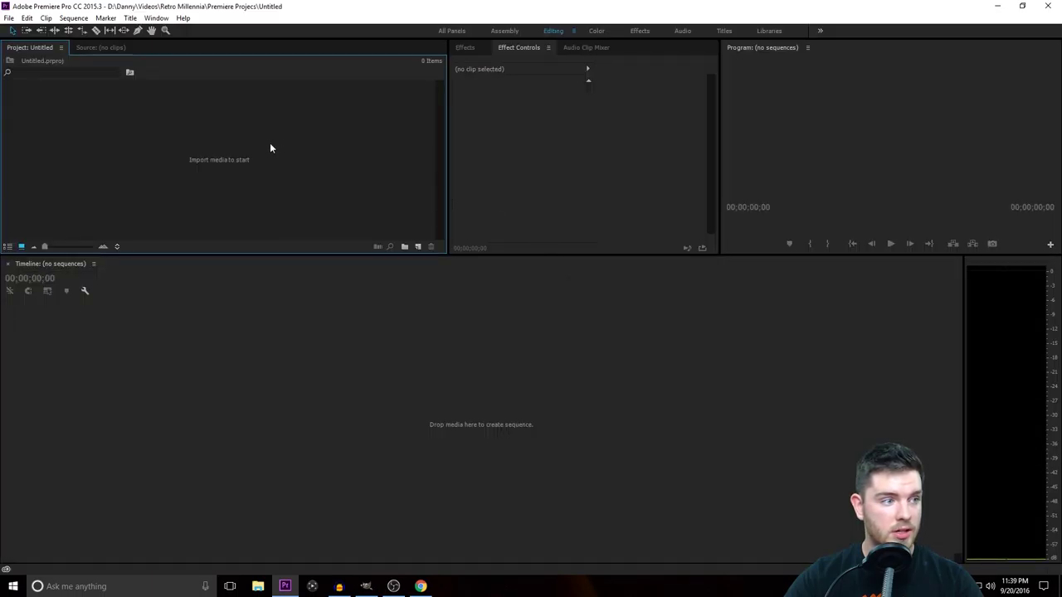
Import RE4 Green Screen 17.mp4, create a sequence from it on the timeline, and place the playhead at 00;06;25;59.
{"action": "double_click", "coordinate": [197, 148]}
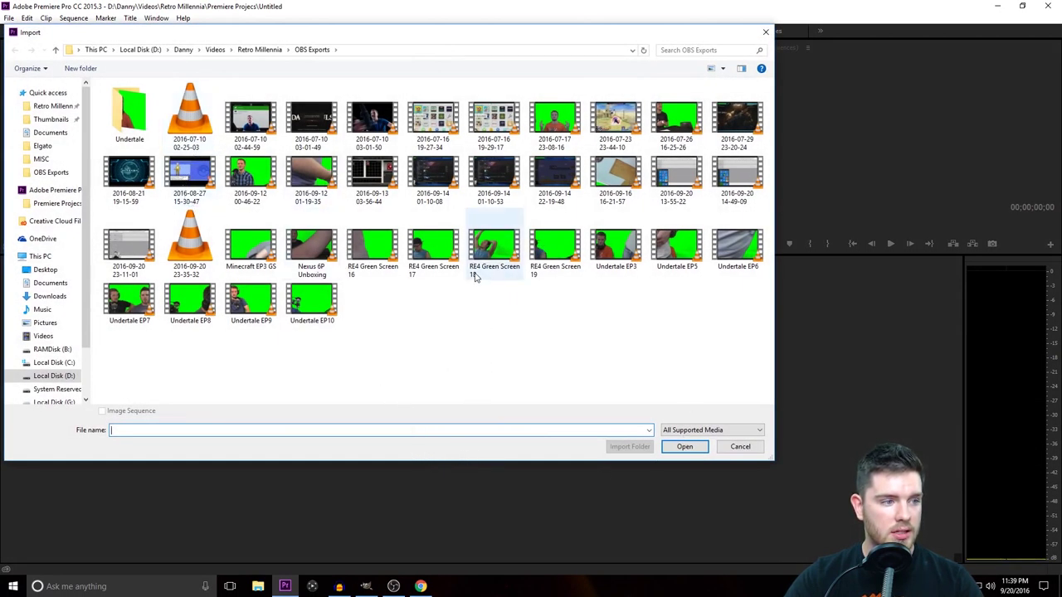
{"action": "left_click", "coordinate": [455, 243]}
{"action": "left_click", "coordinate": [684, 446]}
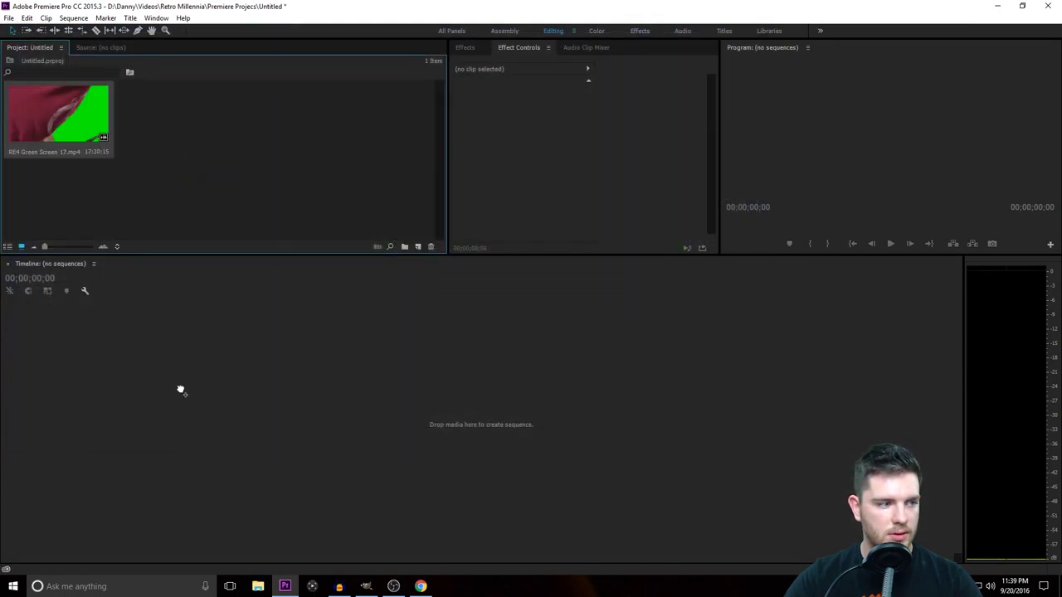
{"action": "left_click_drag", "start_coordinate": [181, 390], "coordinate": [181, 389]}
{"action": "left_click_drag", "start_coordinate": [186, 291], "coordinate": [305, 296]}
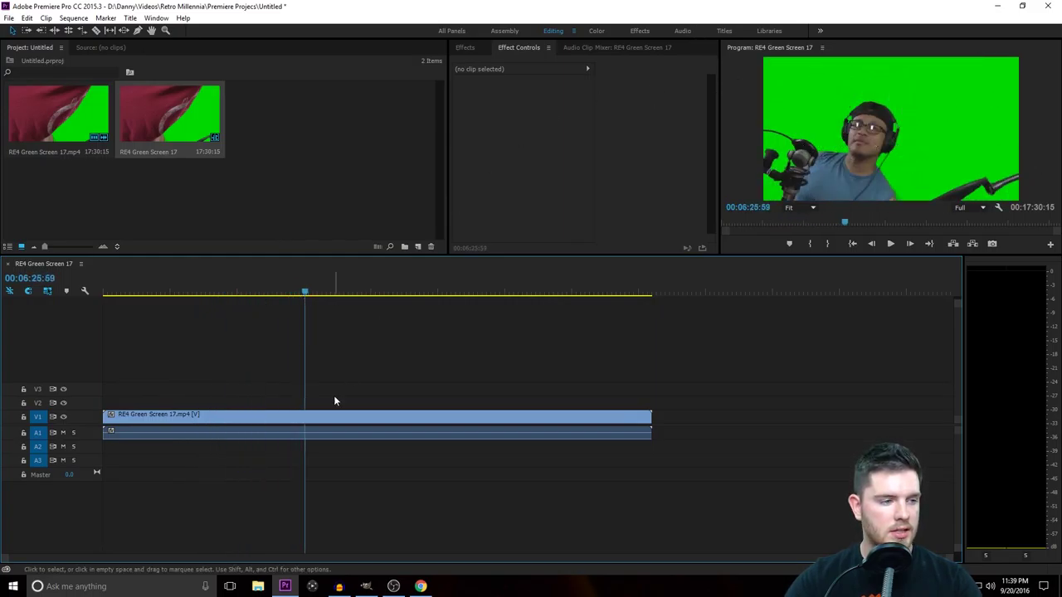
Search the effects for "ultra" and apply Ultra Key to the RE4 Green Screen 17 clip on V1.
{"action": "left_click", "coordinate": [465, 47]}
{"action": "left_click", "coordinate": [468, 63]}
{"action": "type", "text": "ul"}
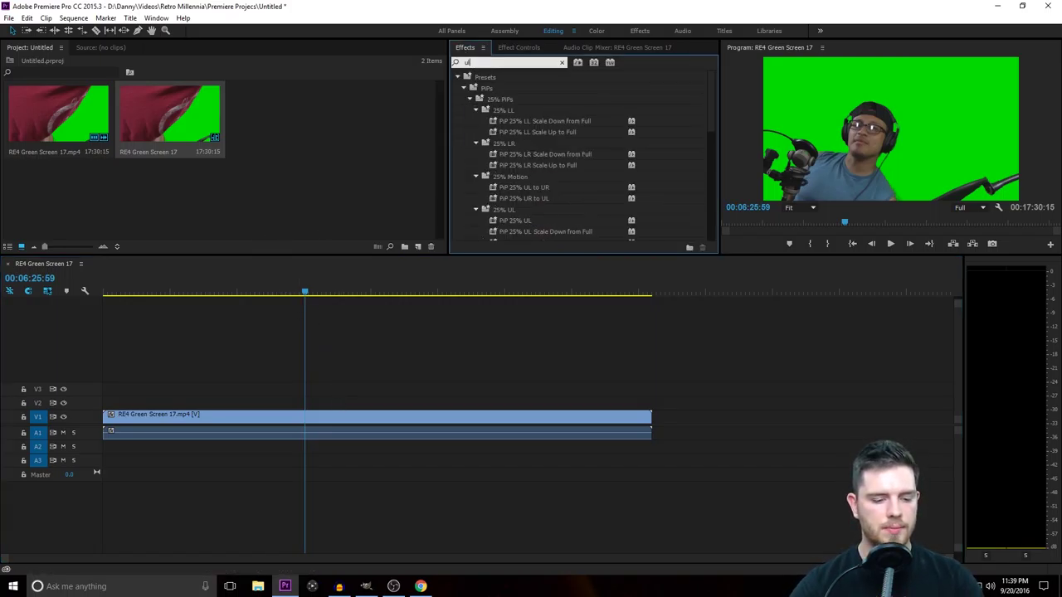
{"action": "type", "text": "tra"}
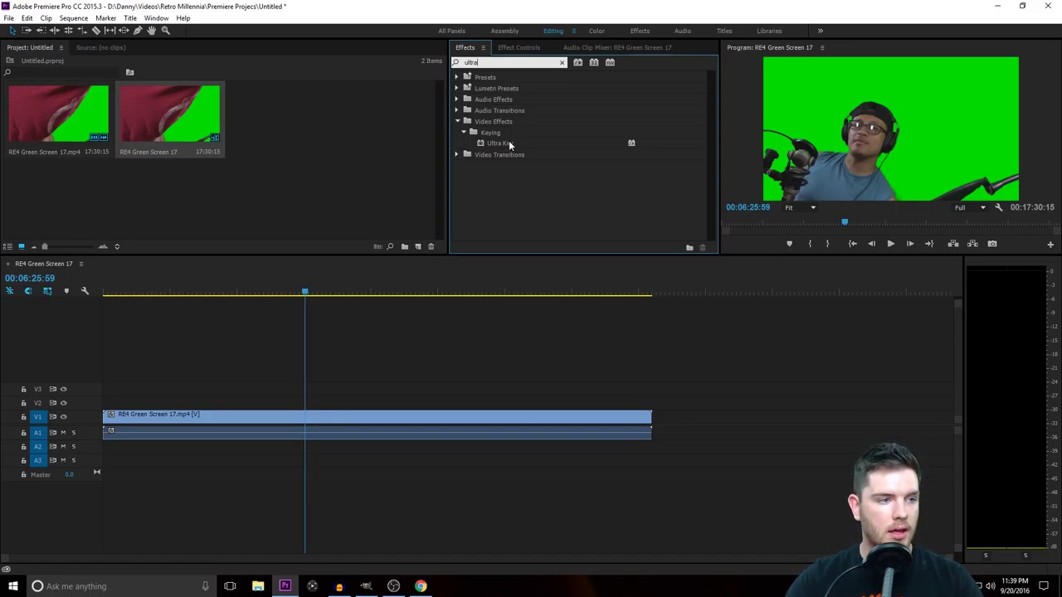
{"action": "left_click_drag", "start_coordinate": [504, 143], "coordinate": [394, 420]}
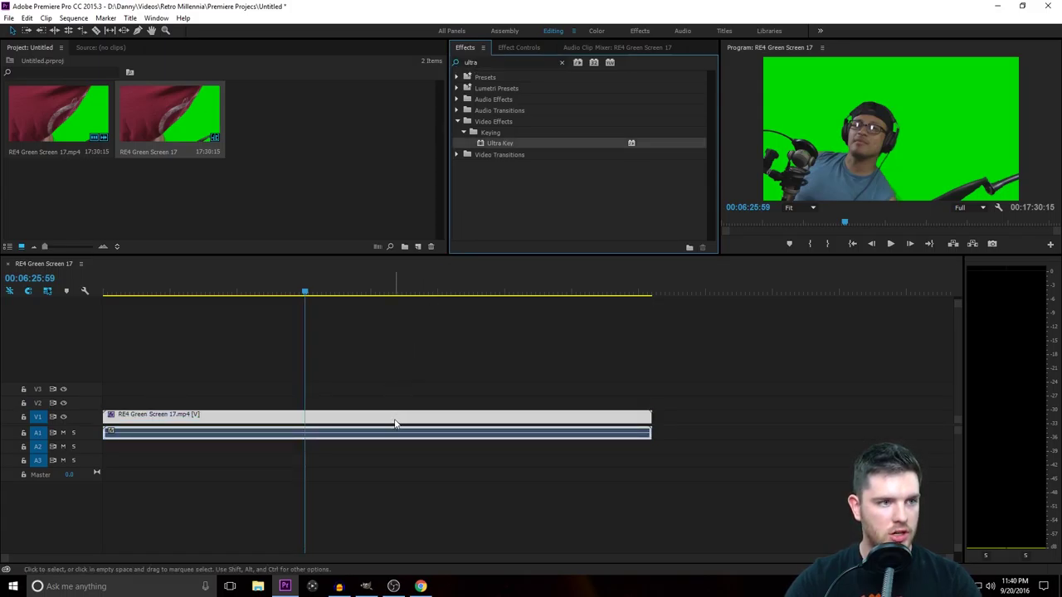
Display the RE4 Green Screen 17 clip's effect settings and collapse its Motion properties to reach Ultra Key.
{"action": "left_click", "coordinate": [518, 48]}
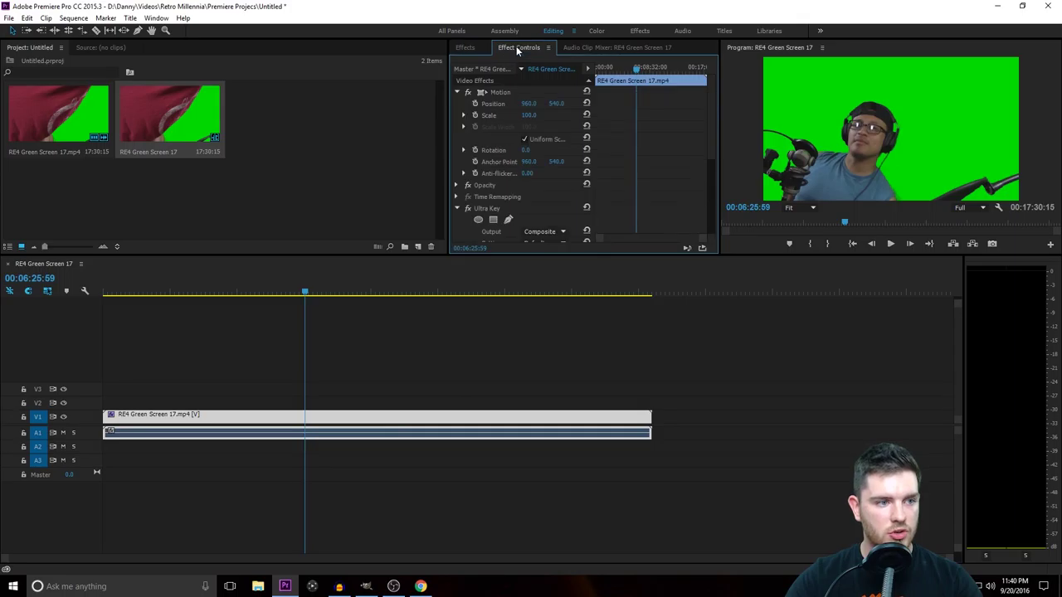
{"action": "left_click", "coordinate": [458, 93]}
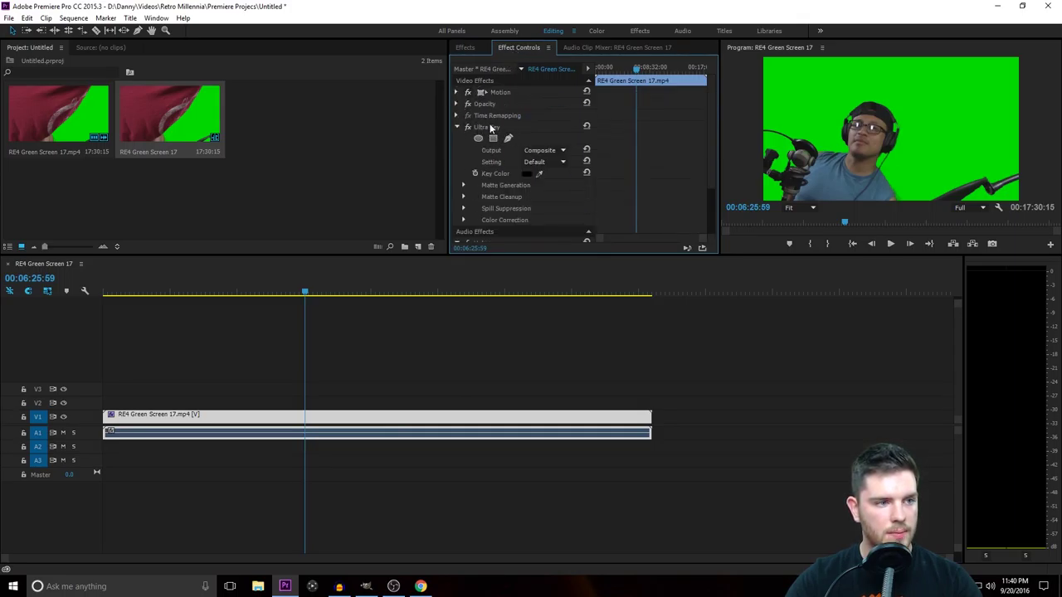
{"action": "left_click", "coordinate": [526, 174]}
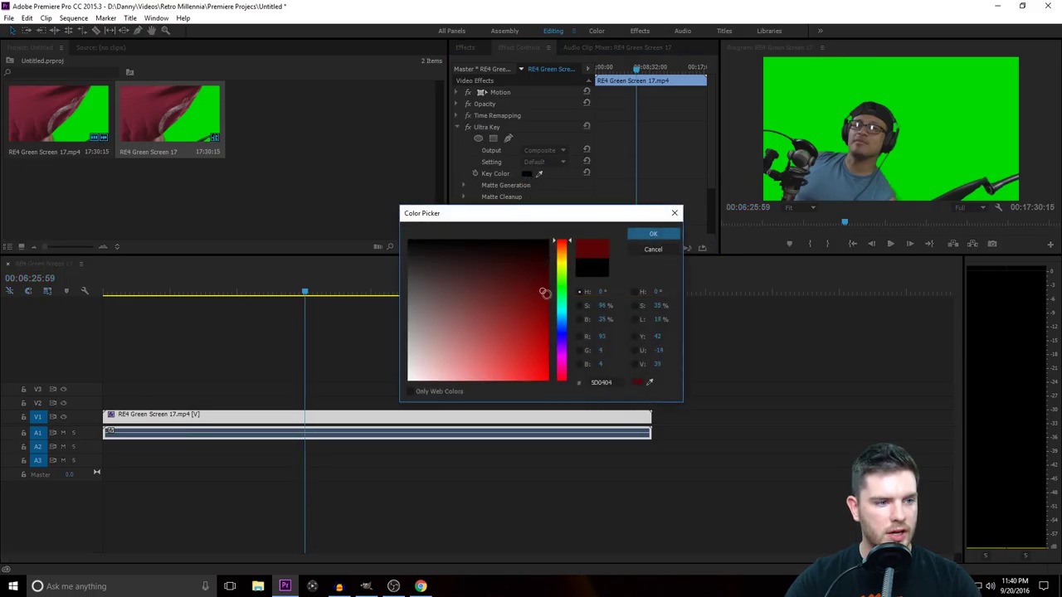
{"action": "left_click", "coordinate": [563, 282]}
{"action": "left_click", "coordinate": [675, 213]}
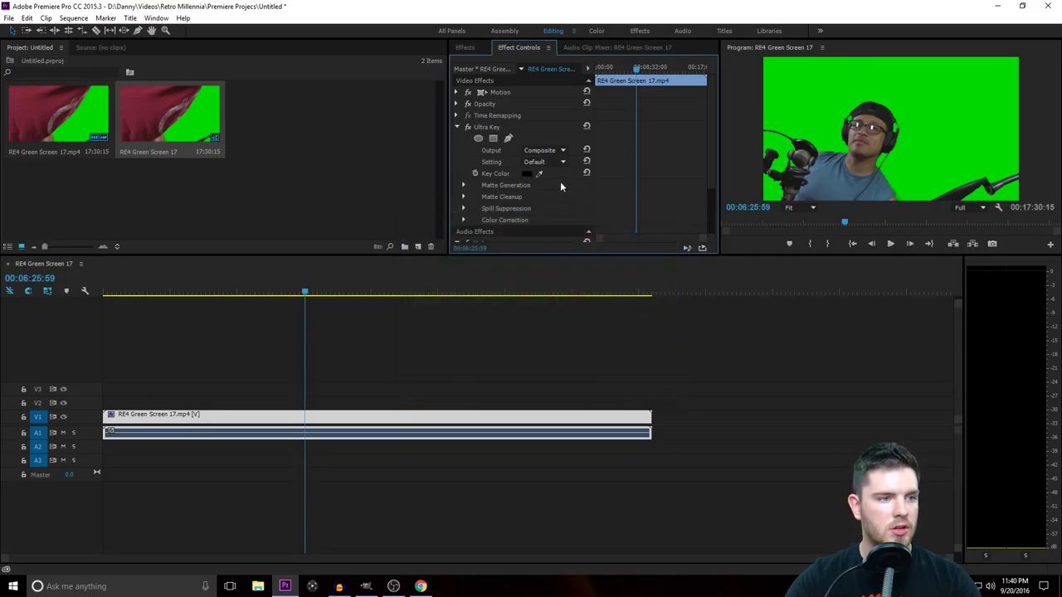
Sample the green background in the program image as Ultra Key's key color and move the clip up to V2.
{"action": "left_click", "coordinate": [909, 139]}
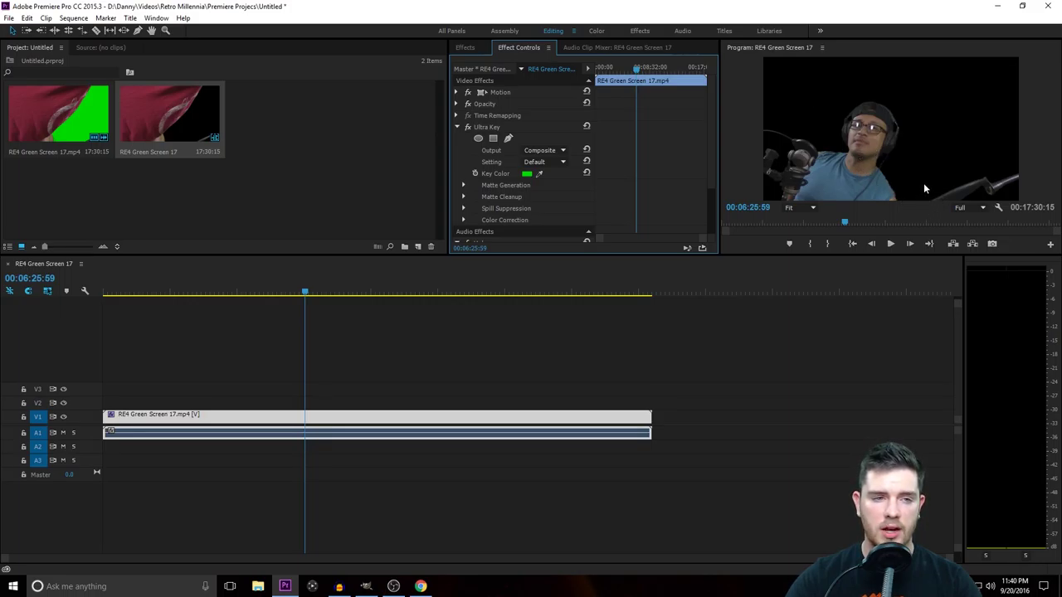
{"action": "left_click_drag", "start_coordinate": [395, 414], "coordinate": [403, 400]}
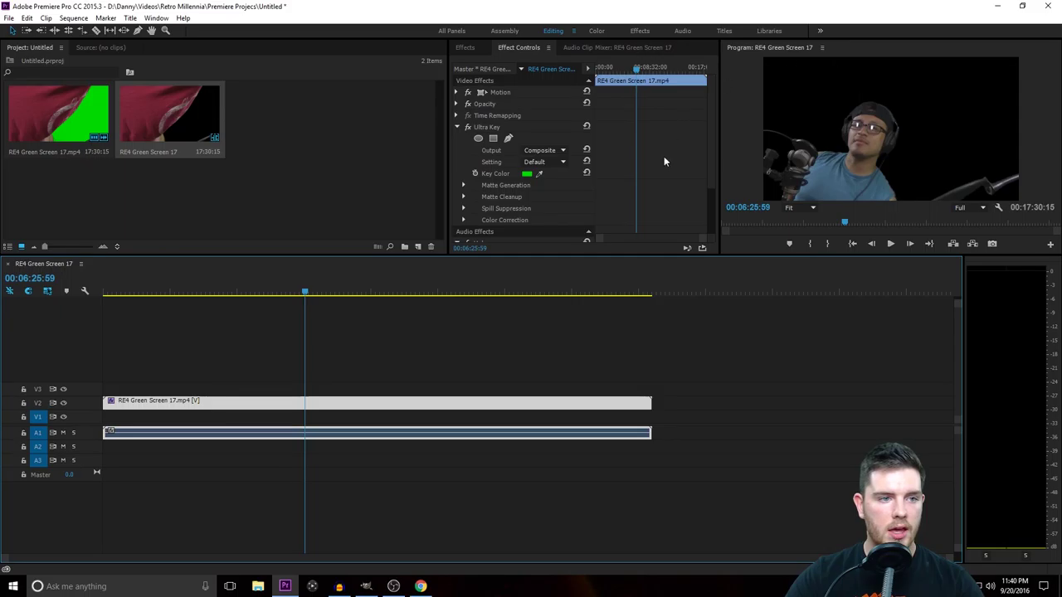
{"action": "left_click", "coordinate": [218, 321]}
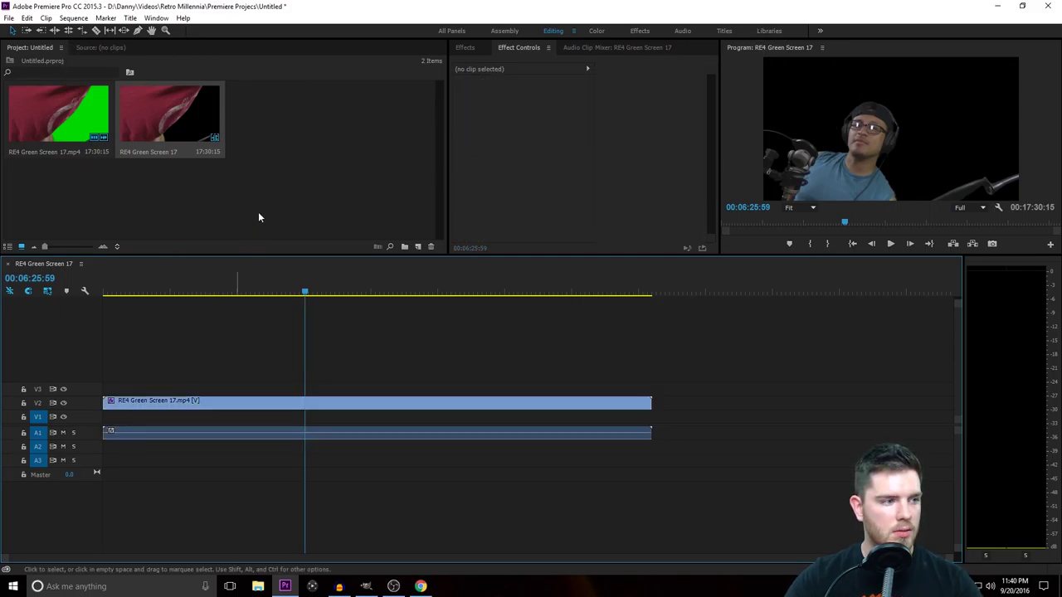
{"action": "double_click", "coordinate": [258, 217]}
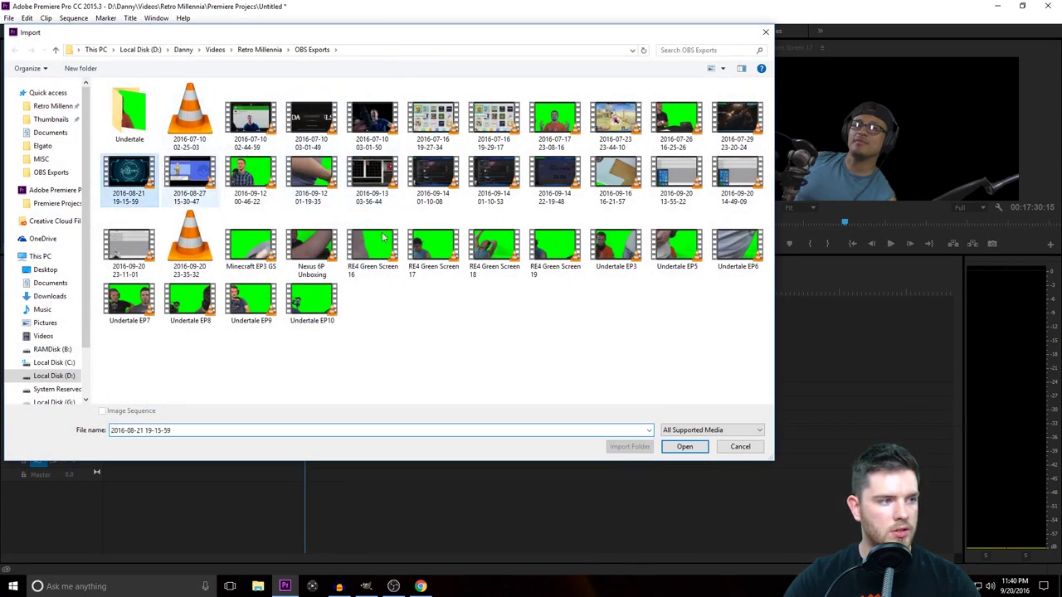
{"action": "left_click", "coordinate": [682, 447]}
{"action": "left_click_drag", "start_coordinate": [294, 160], "coordinate": [285, 420]}
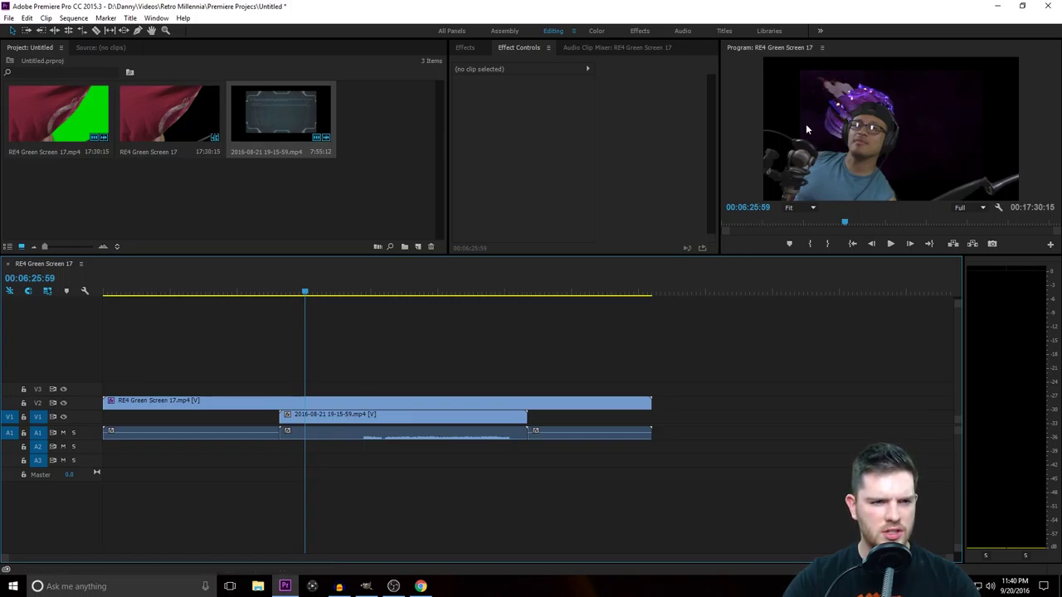
{"action": "key", "text": "grave"}
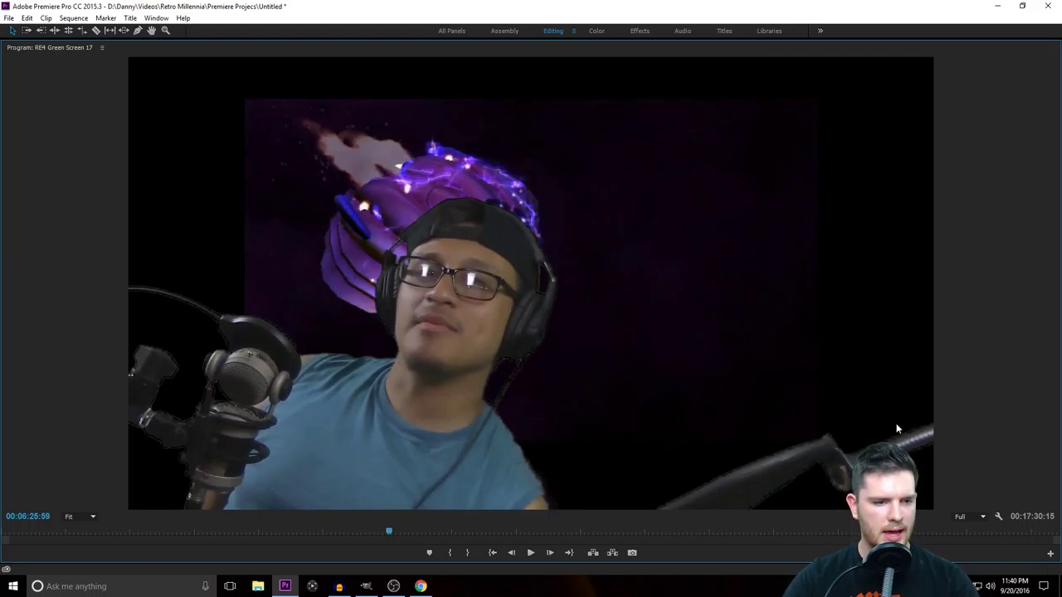
{"action": "key", "text": "grave"}
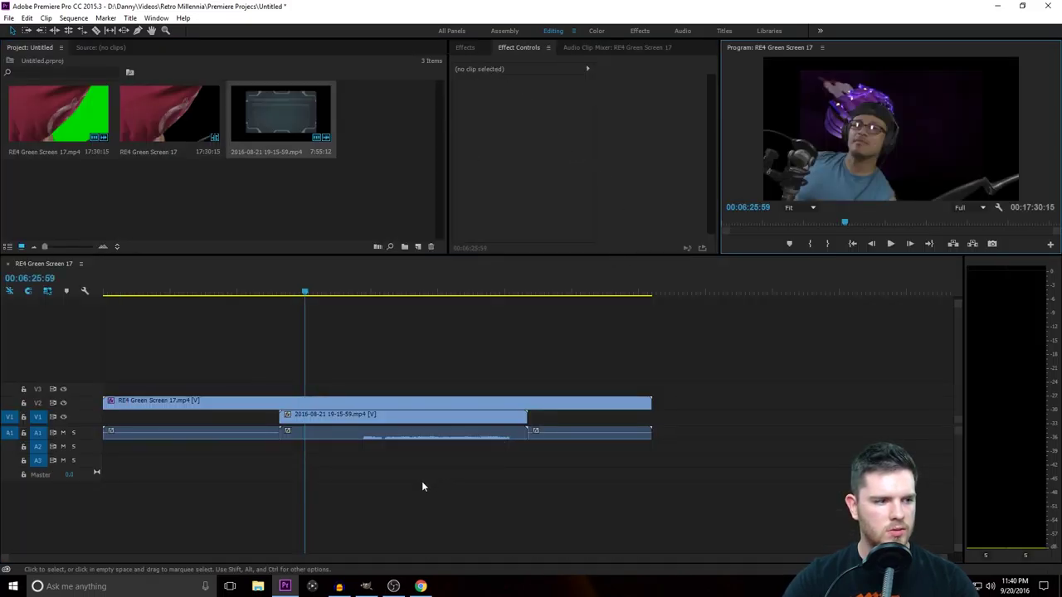
Set the Matte Cleanup Choke of Ultra Key on the V2 clip to 99.0 and preview the composite enlarged.
{"action": "left_click", "coordinate": [390, 402]}
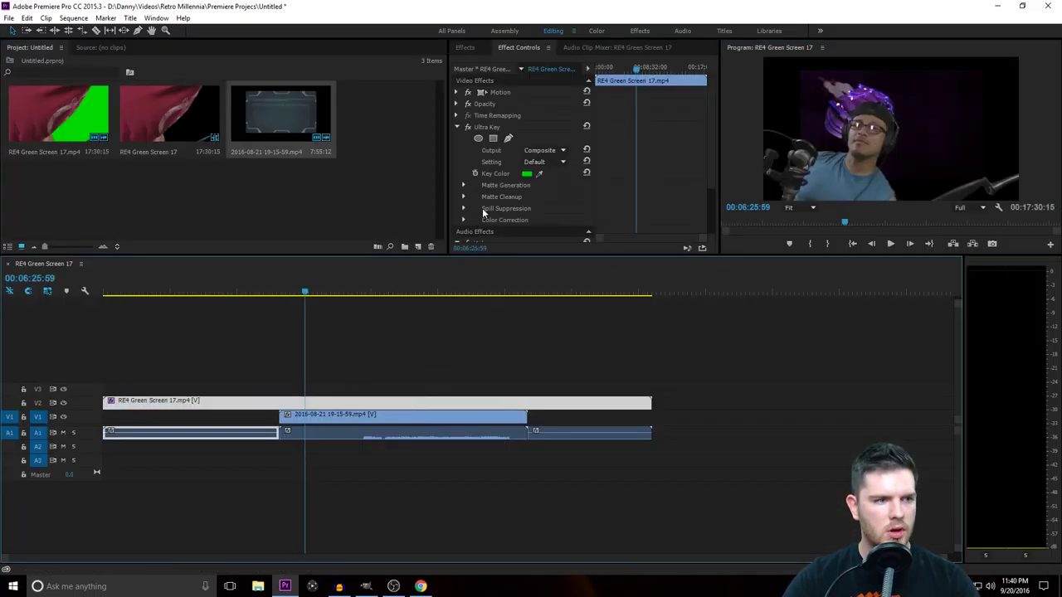
{"action": "left_click", "coordinate": [463, 200]}
{"action": "left_click", "coordinate": [464, 197]}
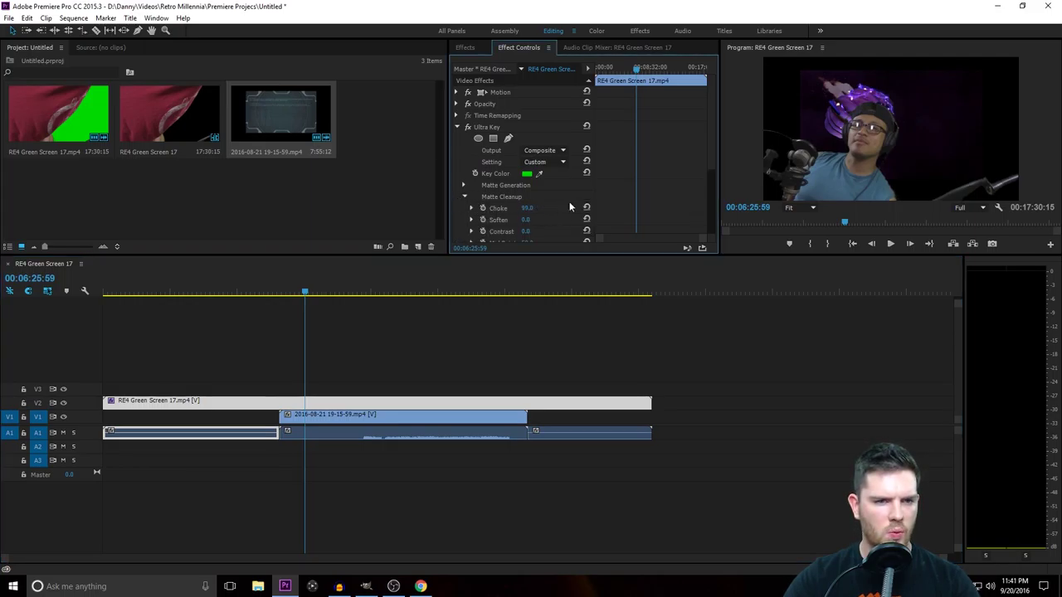
{"action": "key", "text": "grave"}
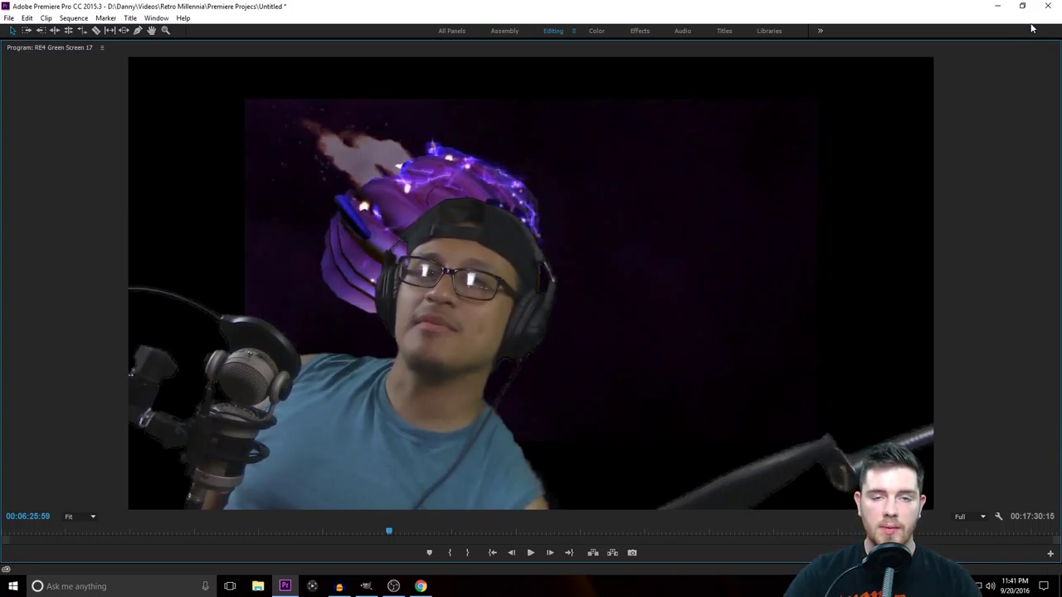
Switch from Premiere Pro back to the OBS window.
{"action": "left_click", "coordinate": [393, 587]}
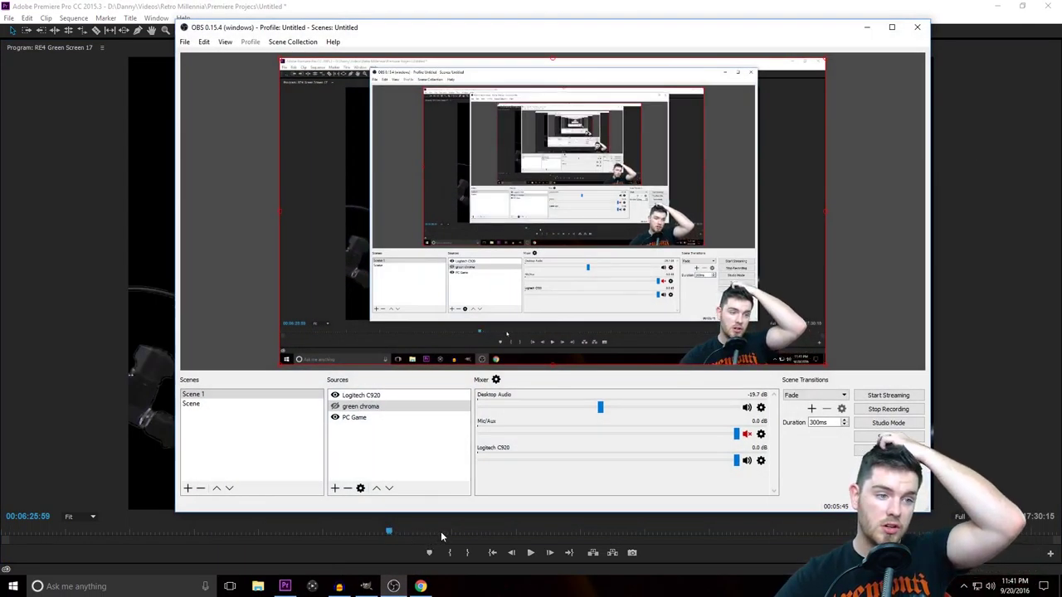